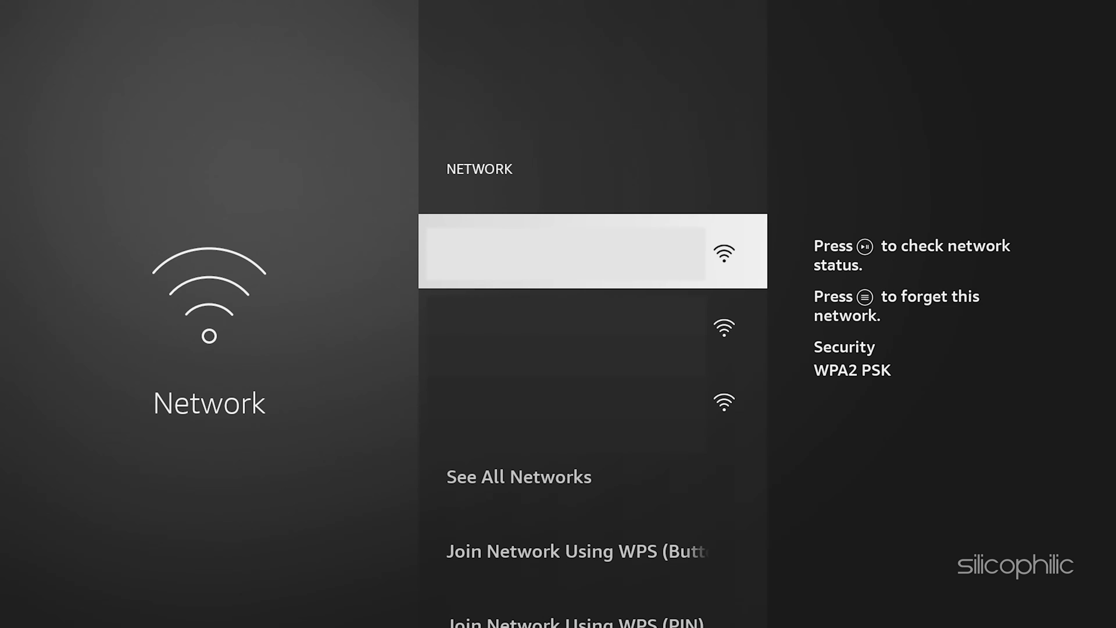
Step: Check the connection status of the connected Wi-Fi network and run a speed test
{"action": "key", "text": "XF86AudioPlay"}
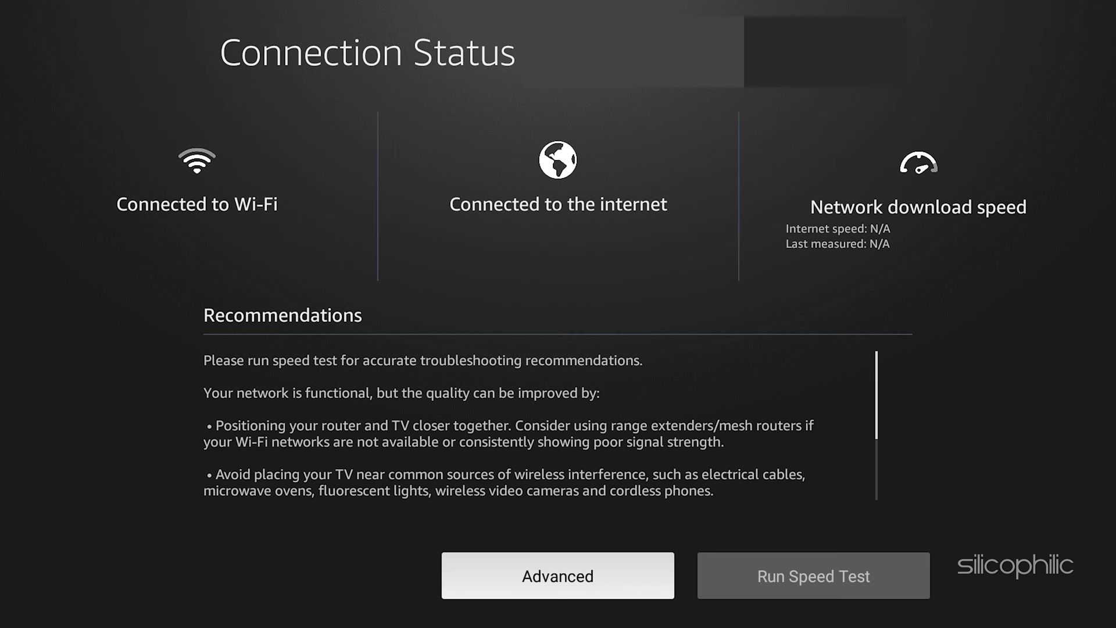
{"action": "key", "text": "Right"}
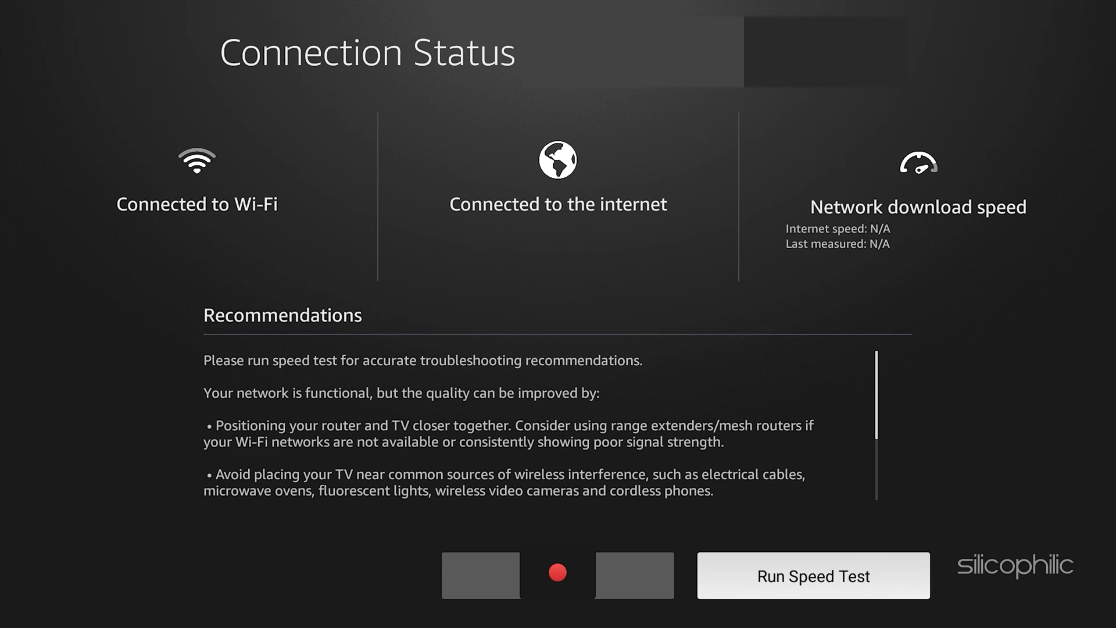
{"action": "key", "text": "Return"}
{"action": "key", "text": "Return"}
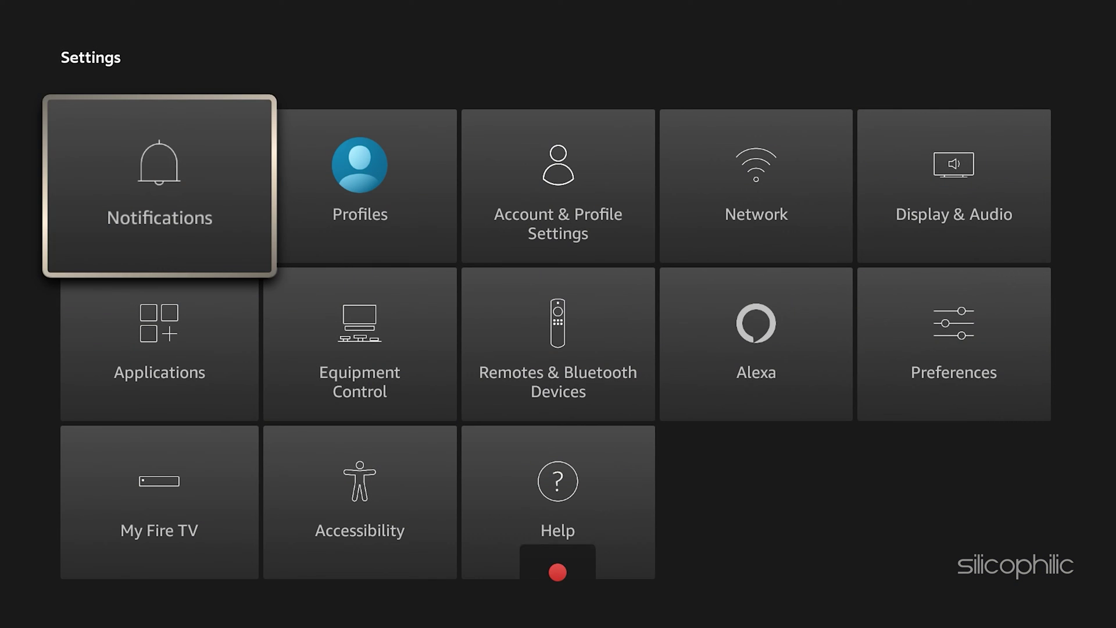
Step: Bring up the Reset to Factory Defaults confirmation under My Fire TV and select the Reset option
{"action": "key", "text": "Down"}
{"action": "key", "text": "Down"}
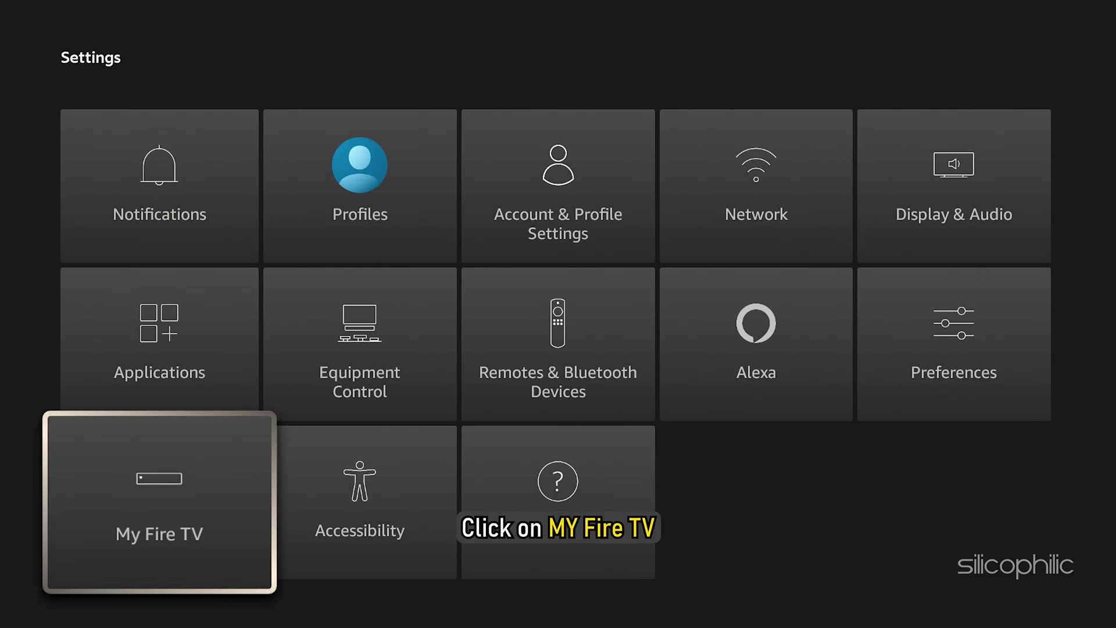
{"action": "key", "text": "Return"}
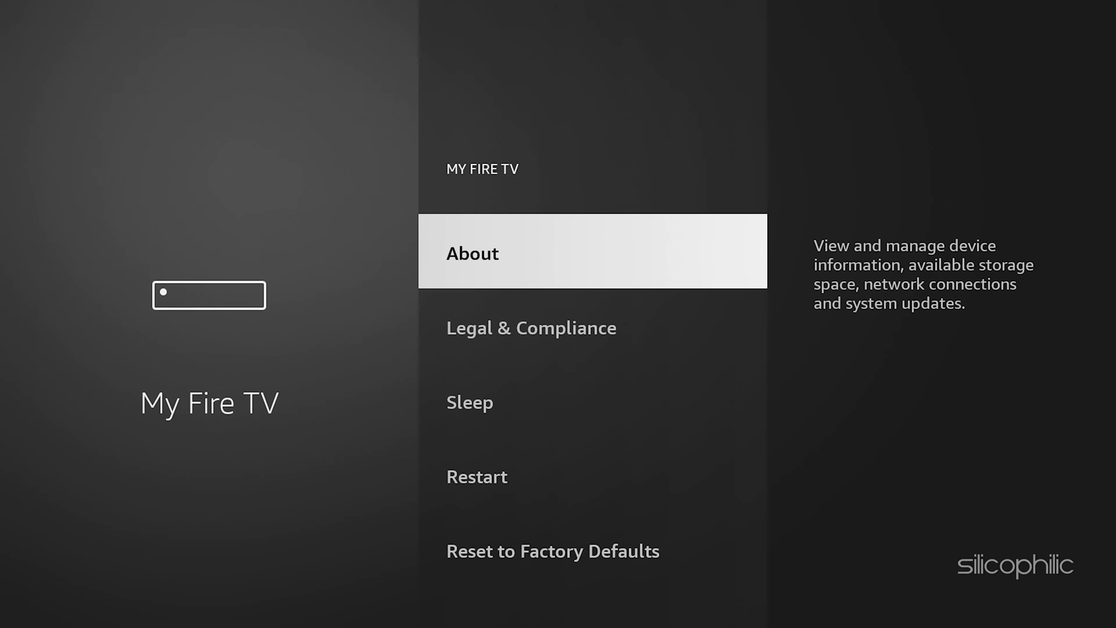
{"action": "key", "text": "Down"}
{"action": "key", "text": "Down"}
{"action": "key", "text": "Down"}
{"action": "key", "text": "Down"}
{"action": "key", "text": "Return"}
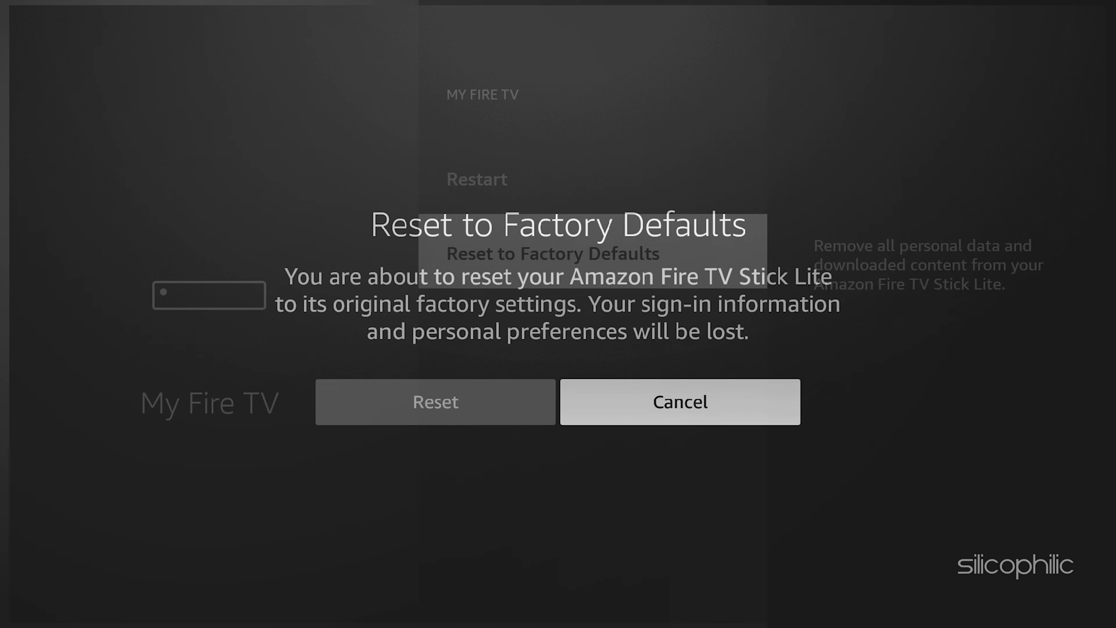
{"action": "key", "text": "Left"}
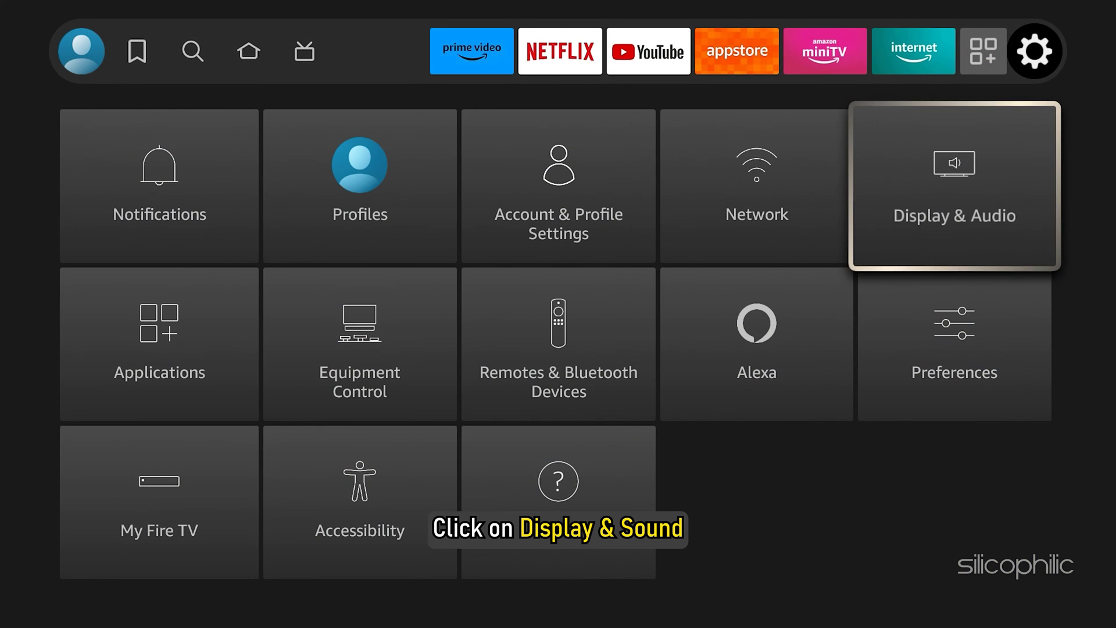
Step: Toggle HDMI CEC Device Control in the Display & Audio settings
{"action": "key", "text": "Return"}
{"action": "key", "text": "Down"}
{"action": "key", "text": "Down"}
{"action": "key", "text": "Down"}
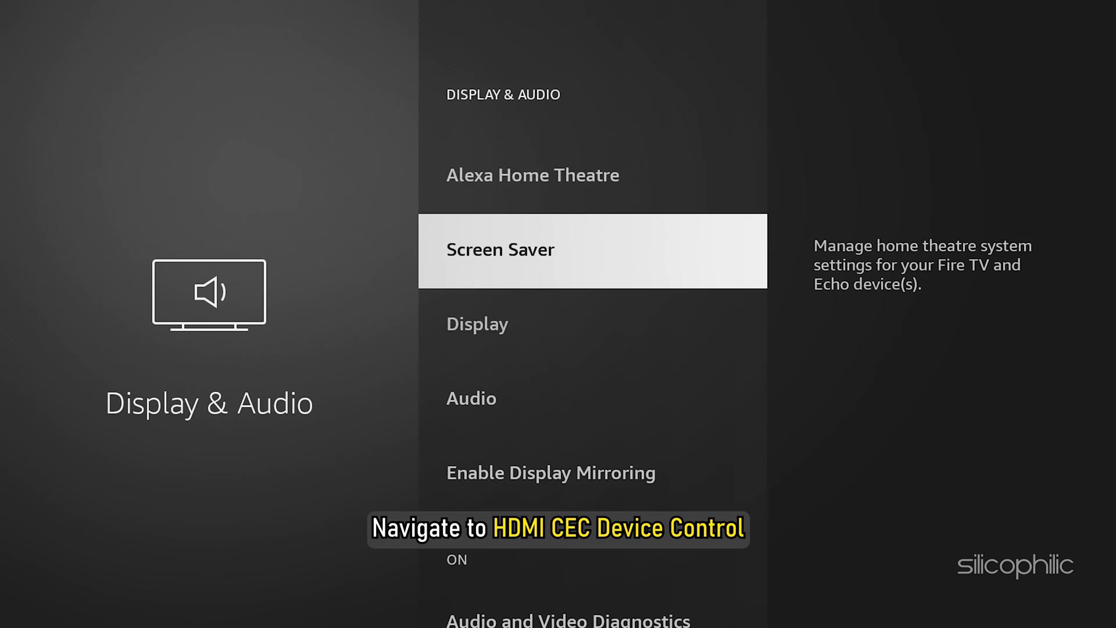
{"action": "key", "text": "Down"}
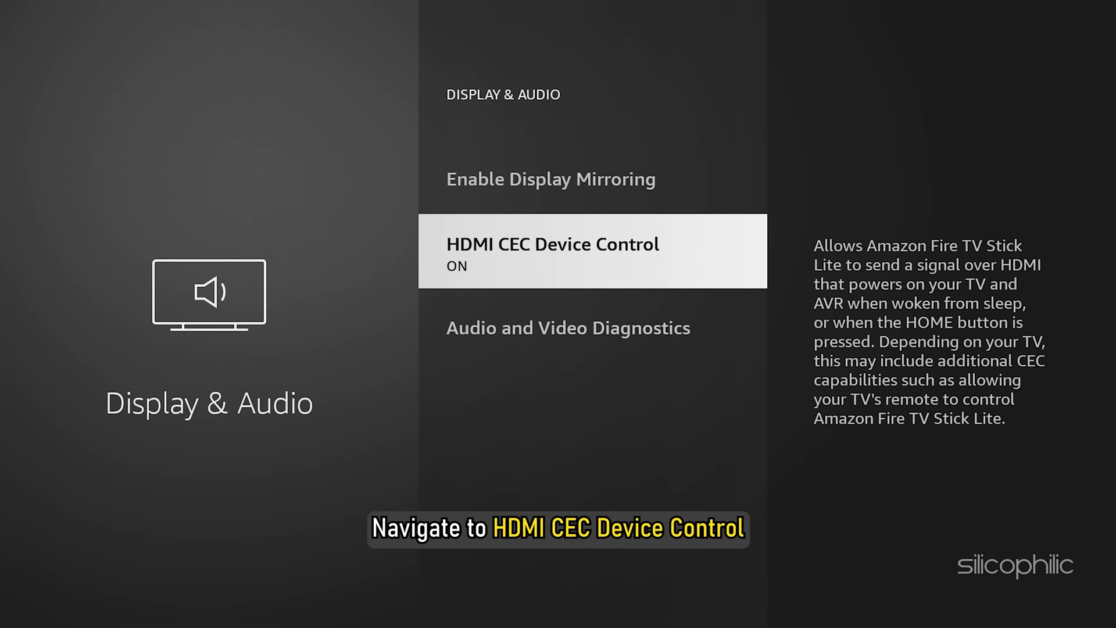
{"action": "key", "text": "Return"}
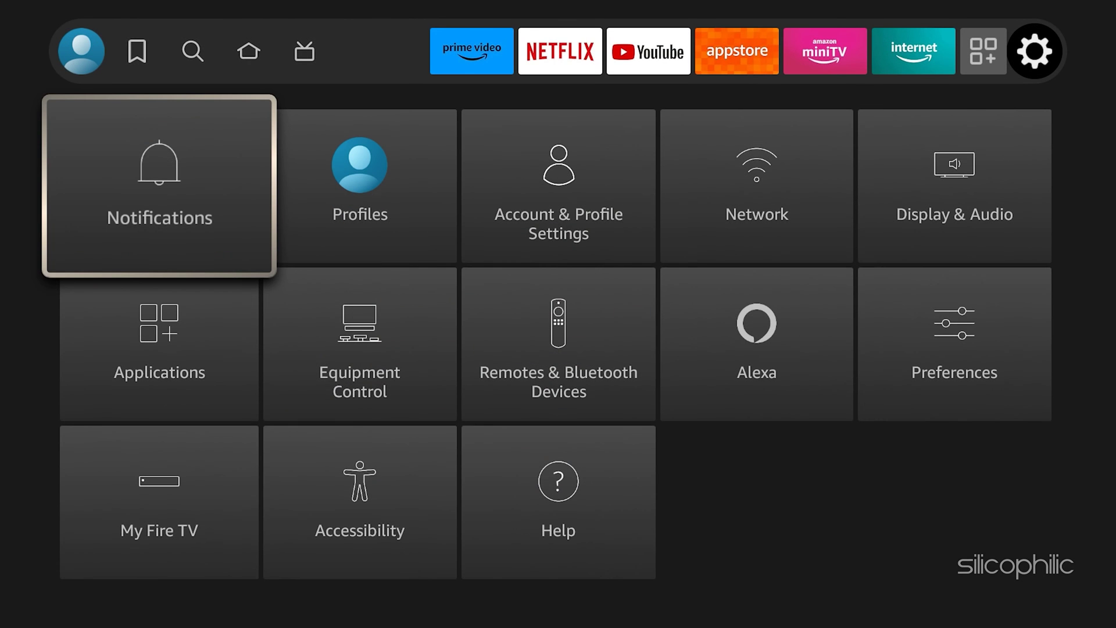
Step: Open the list of installed applications in the Applications settings and open the entry three places below the first
{"action": "left_click", "coordinate": [159, 344]}
{"action": "key", "text": "Return"}
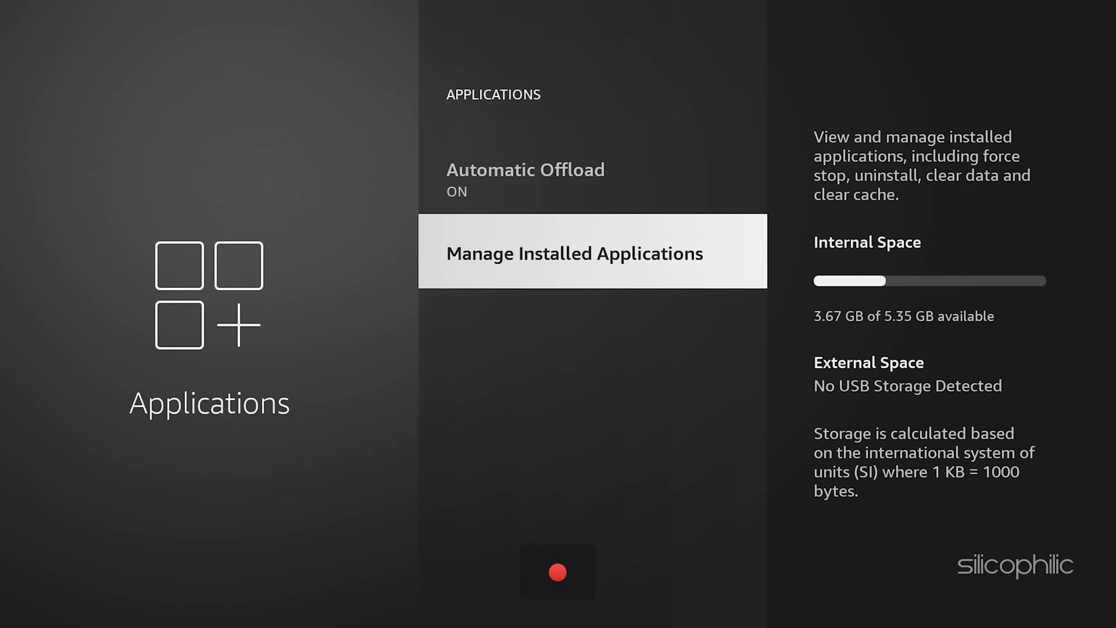
{"action": "key", "text": "Return"}
{"action": "key", "text": "Down"}
{"action": "key", "text": "Down"}
{"action": "key", "text": "Down"}
{"action": "key", "text": "Return"}
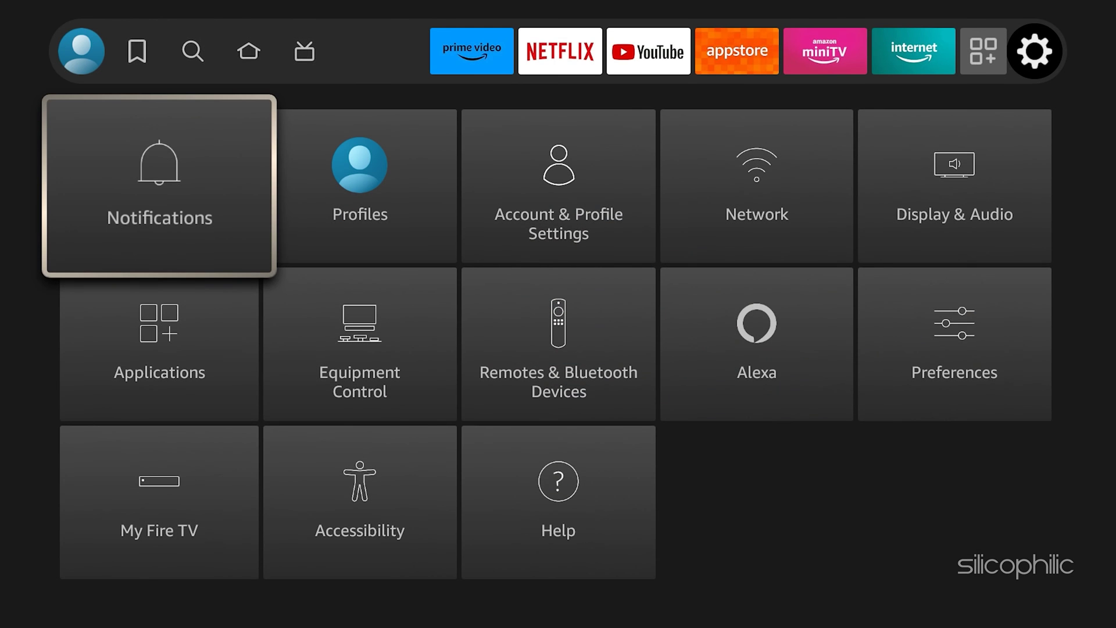
{"action": "key", "text": "Down"}
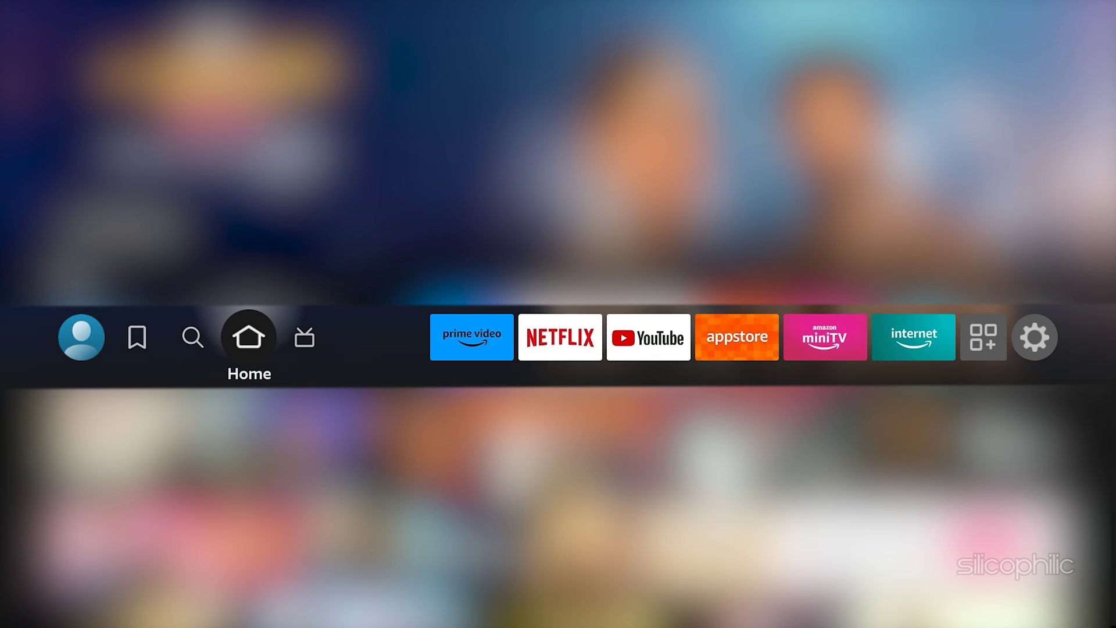
Step: Go from the home screen to the device settings and open My Fire TV
{"action": "key", "text": "Right"}
{"action": "key", "text": "Right"}
{"action": "key", "text": "Right"}
{"action": "key", "text": "Right"}
{"action": "key", "text": "Right"}
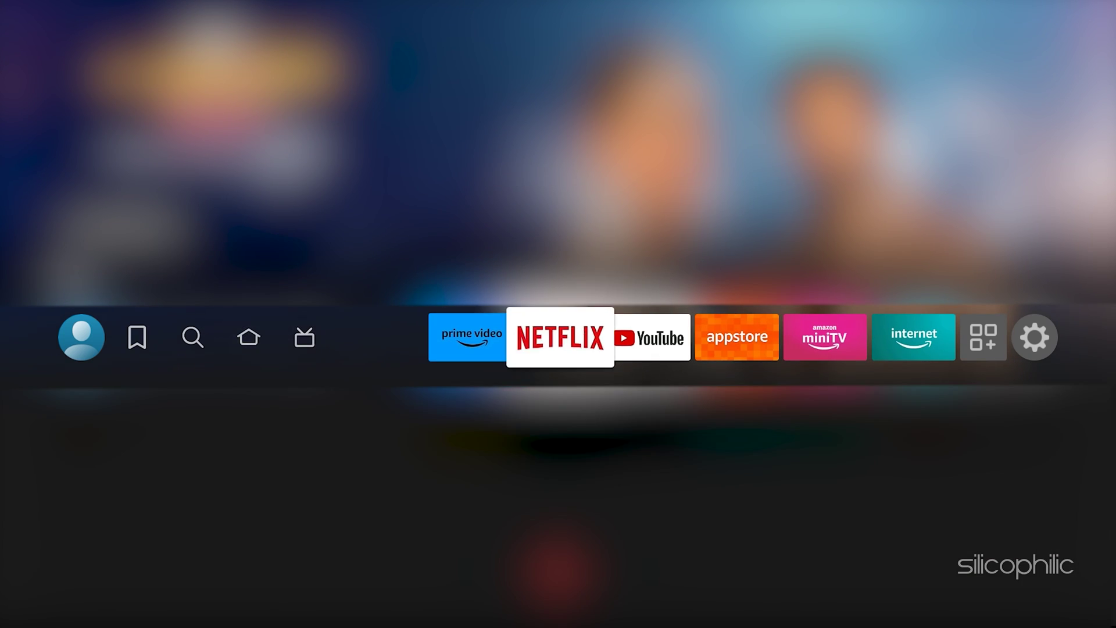
{"action": "key", "text": "Right"}
{"action": "key", "text": "Right"}
{"action": "key", "text": "Right"}
{"action": "key", "text": "Right"}
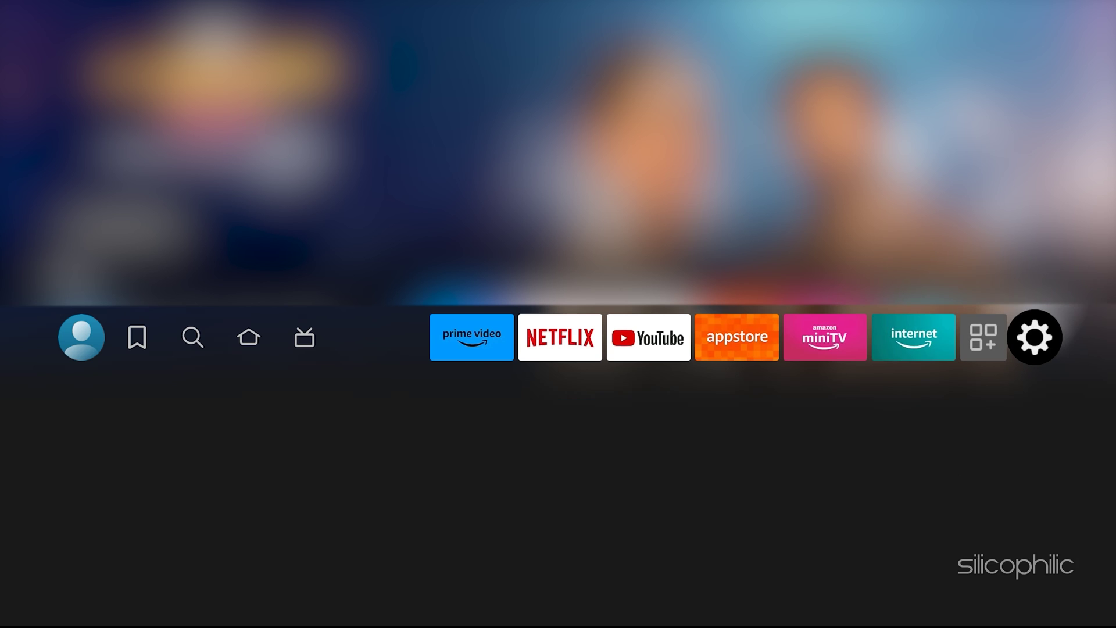
{"action": "key", "text": "Down"}
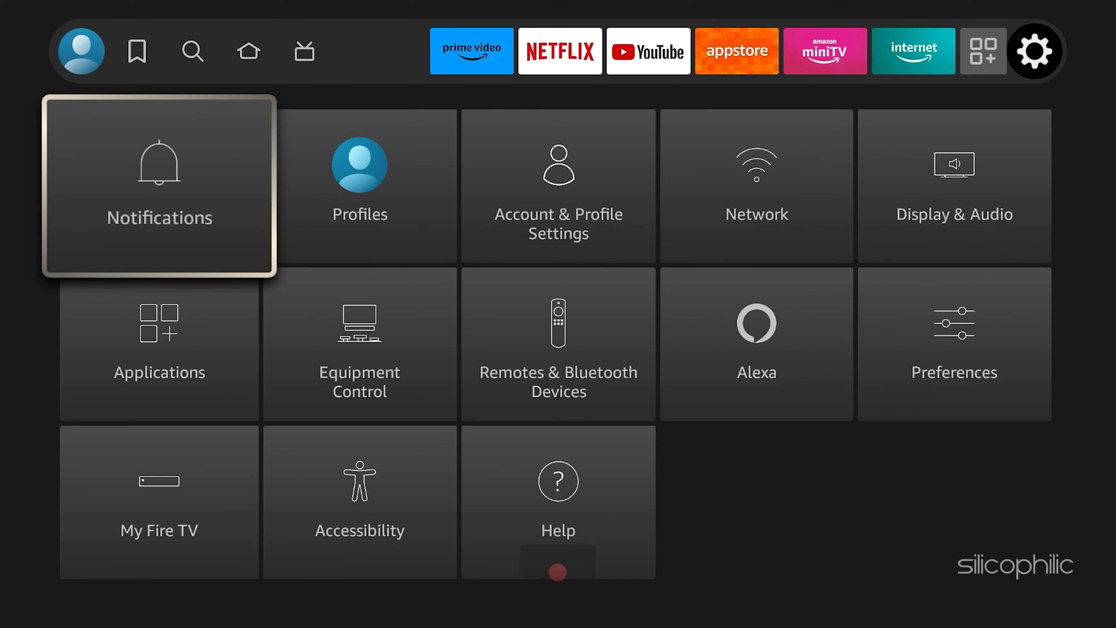
{"action": "key", "text": "Down"}
{"action": "key", "text": "Down"}
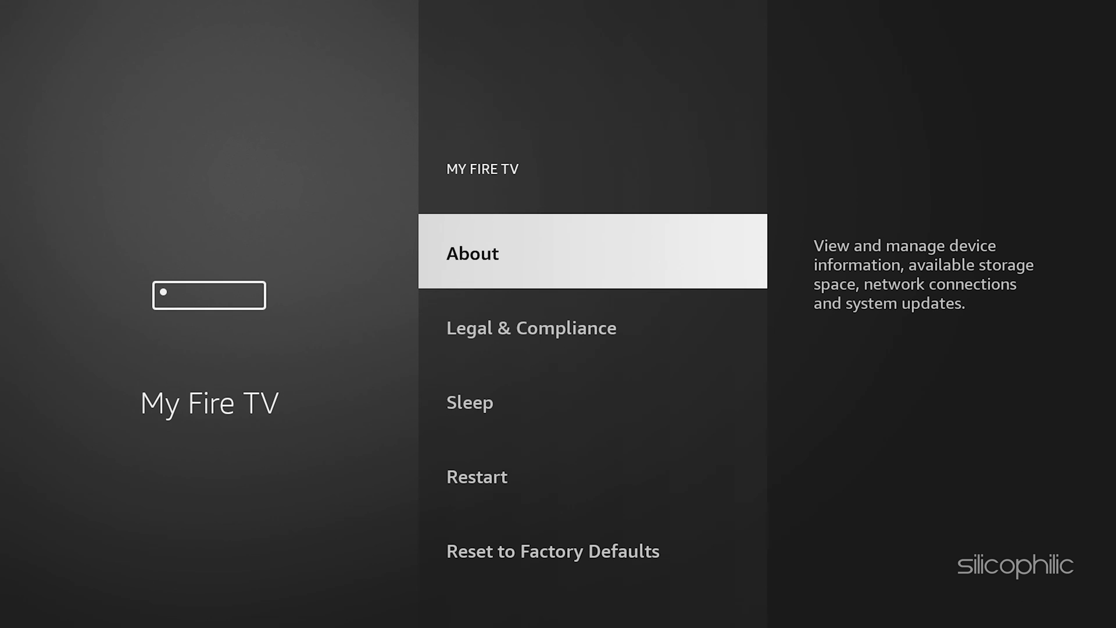
Step: Open the About section of My Fire TV and go to Check for Updates
{"action": "key", "text": "Down"}
{"action": "key", "text": "Up"}
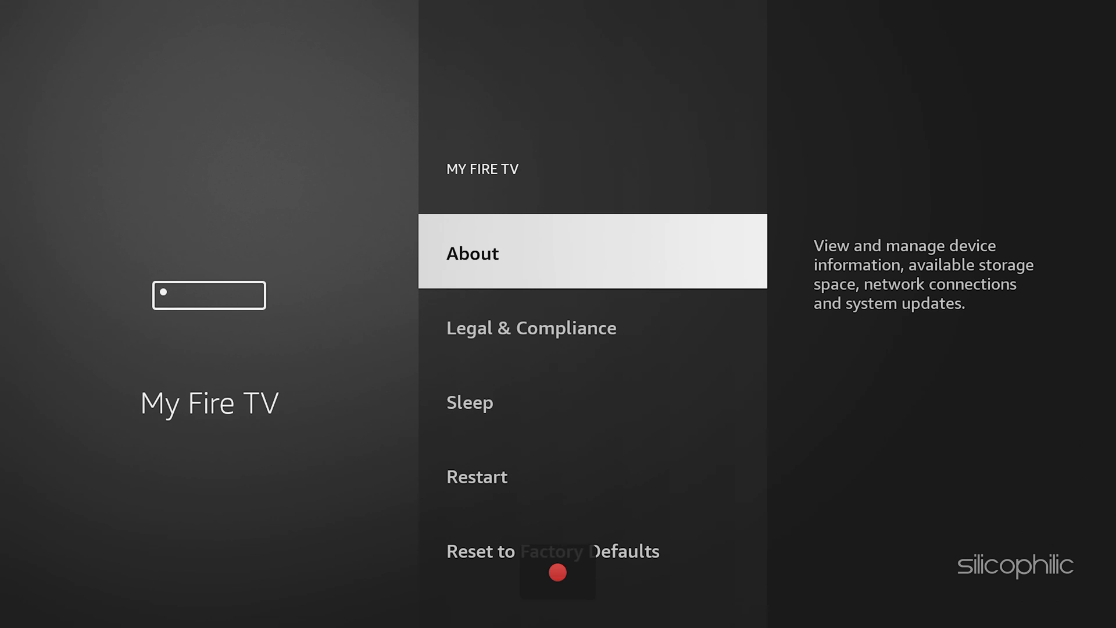
{"action": "key", "text": "Return"}
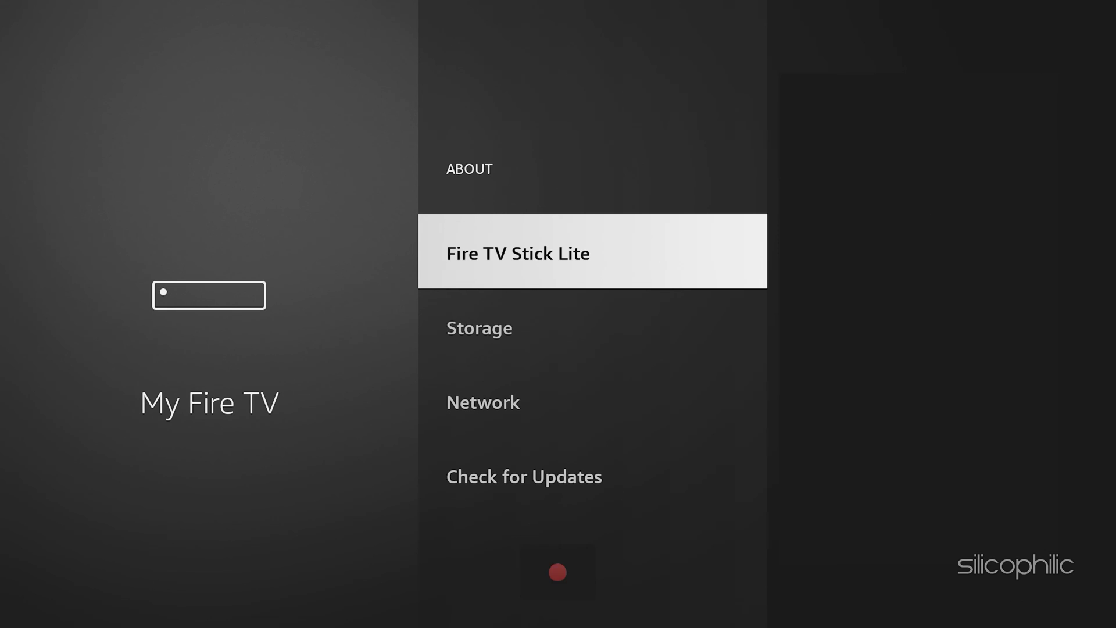
{"action": "key", "text": "Down"}
{"action": "key", "text": "Down"}
{"action": "key", "text": "Down"}
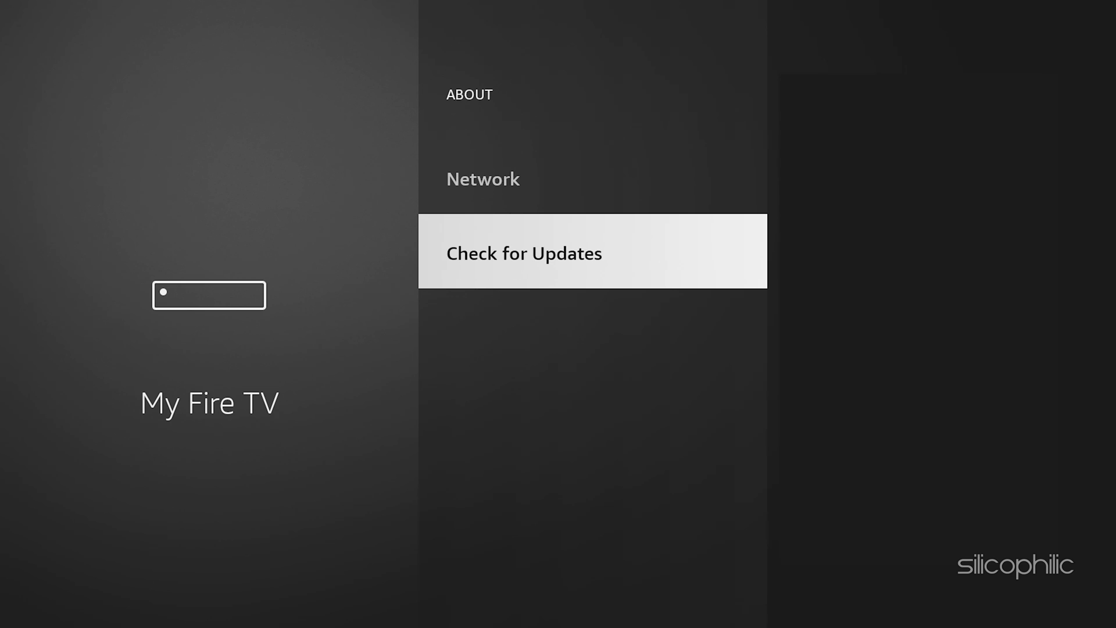